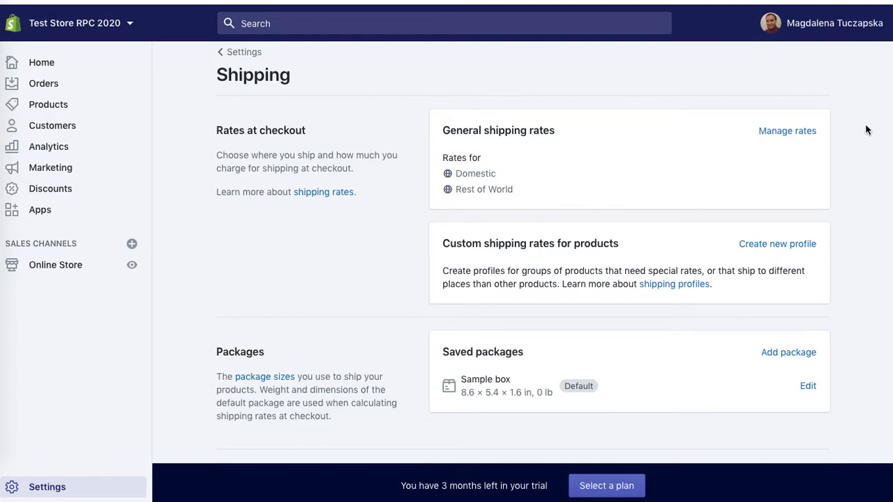
Open the general shipping rates and review the Domestic and Rest of World zones.
click(787, 132)
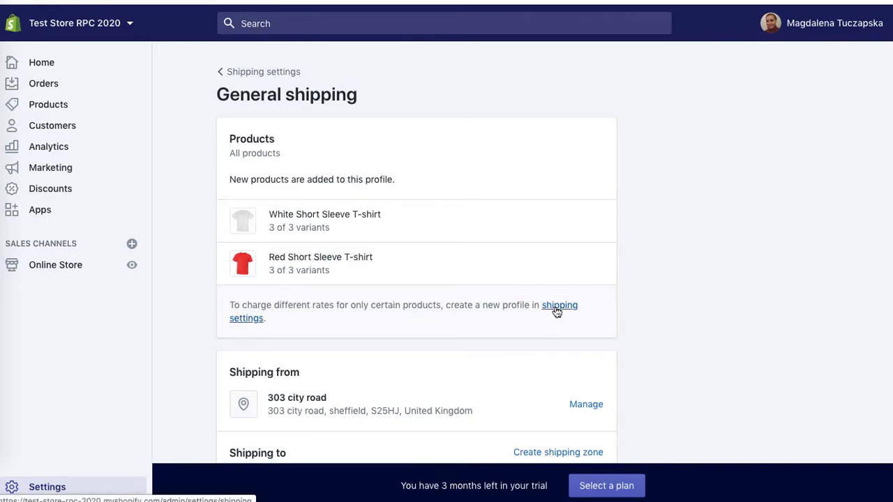
scroll(418, 251, down, 2)
scroll(885, 240, down, 4)
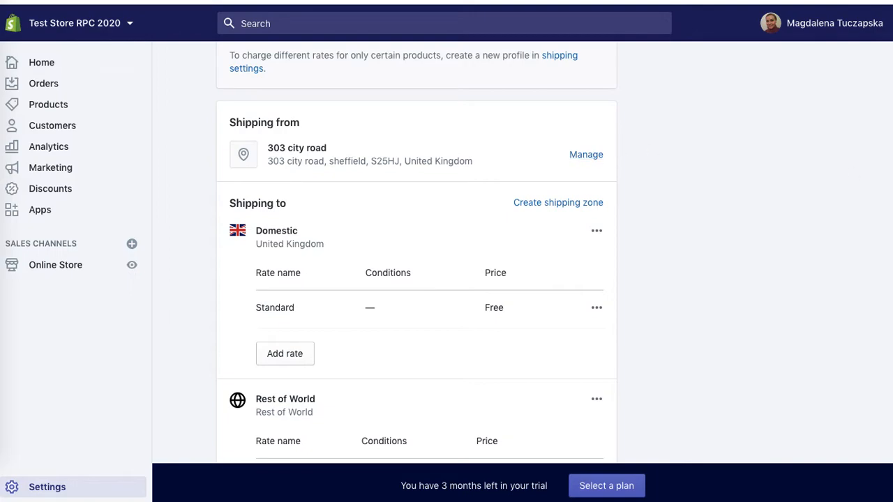
scroll(838, 180, down, 2)
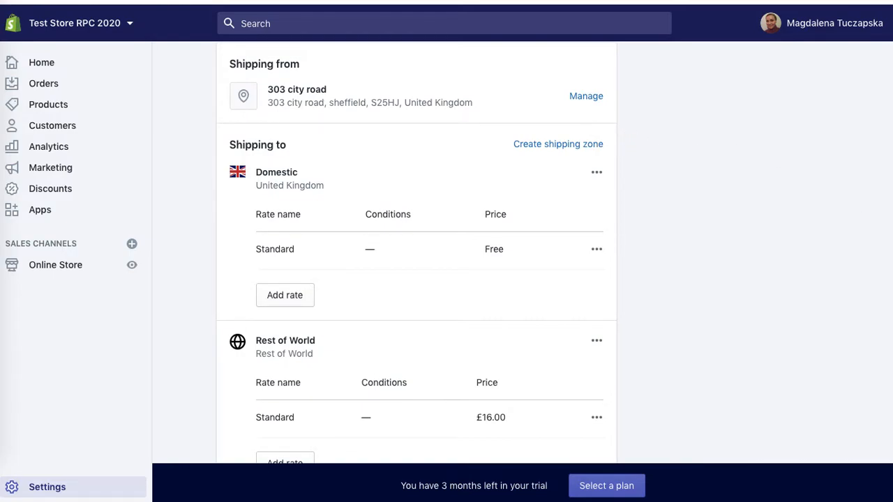
scroll(417, 253, down, 1)
scroll(416, 253, up, 1)
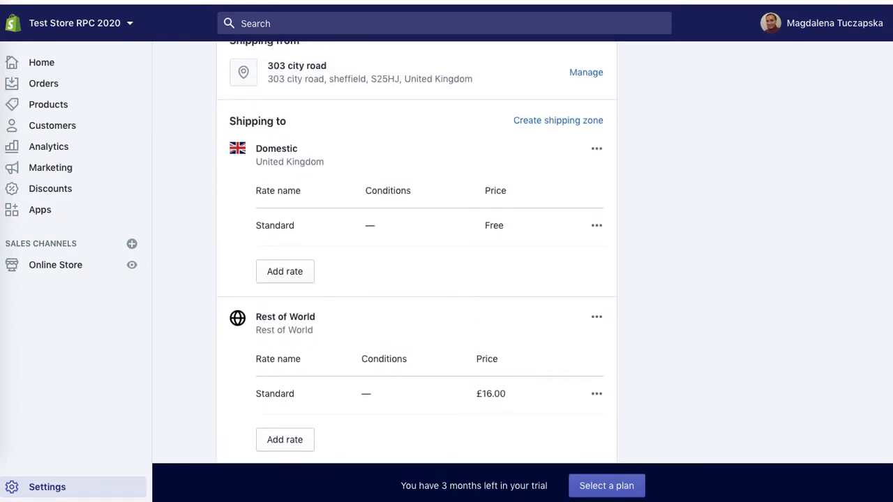
scroll(417, 251, down, 1)
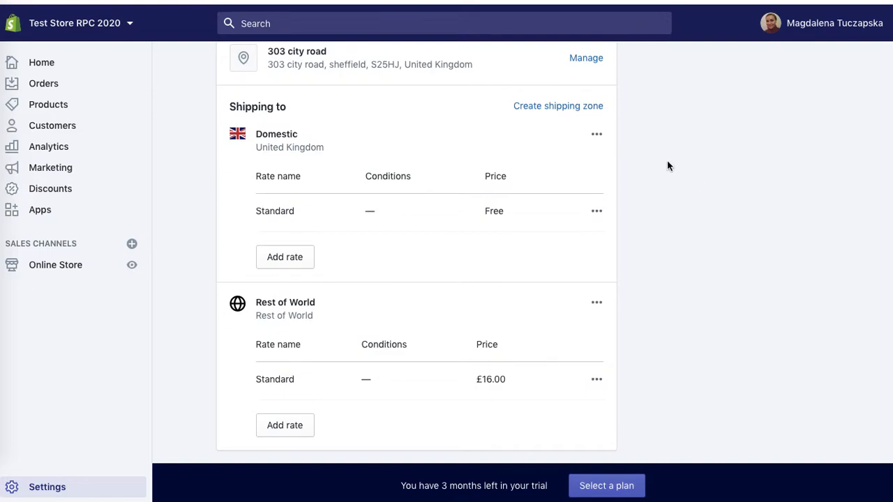
Create a shipping zone named Europe and include all countries of the Europe region.
click(558, 106)
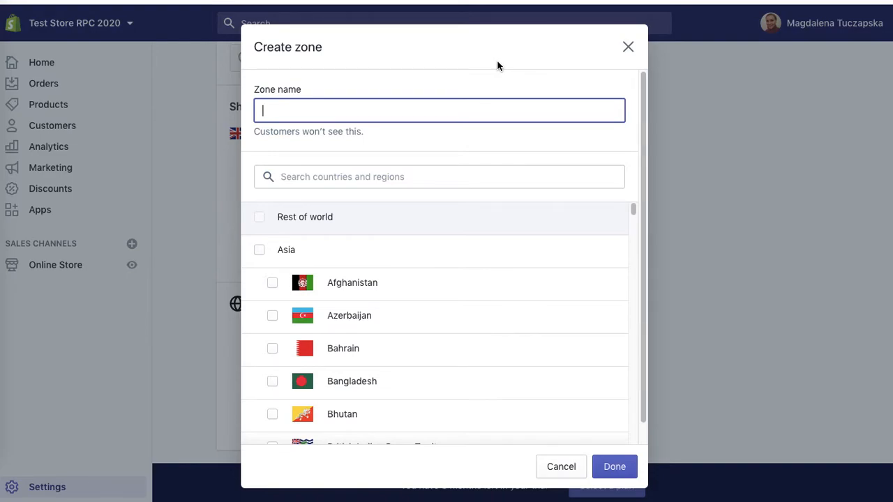
text(Europe)
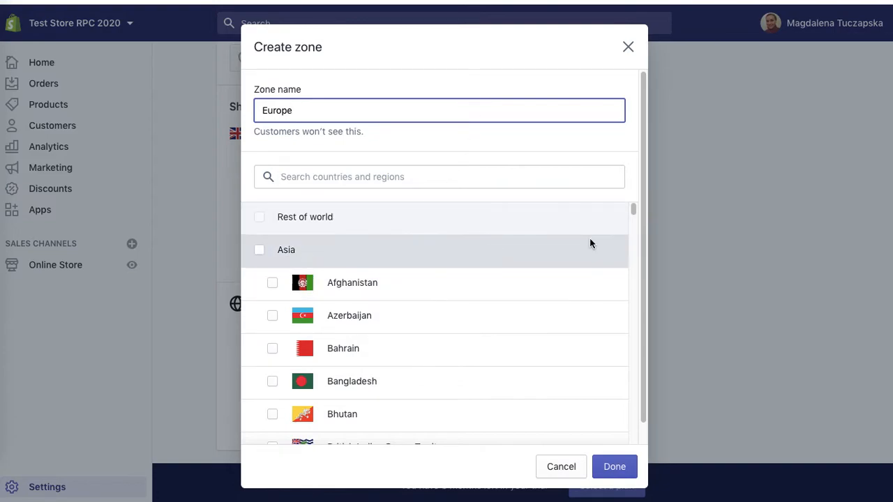
click(633, 211)
drag(633, 211, 632, 221)
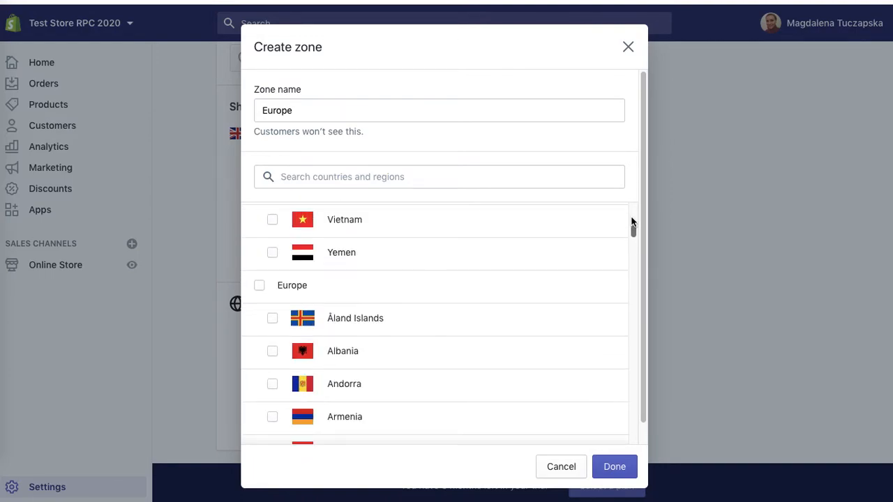
click(259, 288)
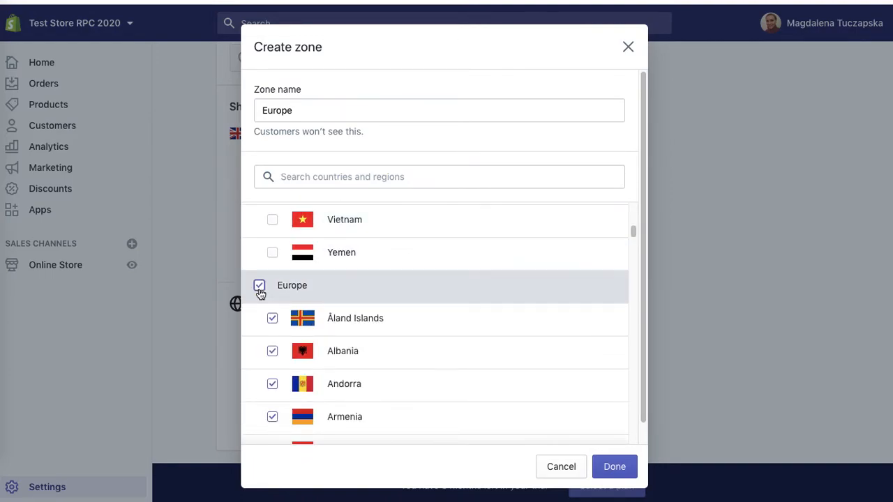
Exclude Guernsey from the Europe zone's countries and finish creating the zone.
drag(635, 231, 634, 241)
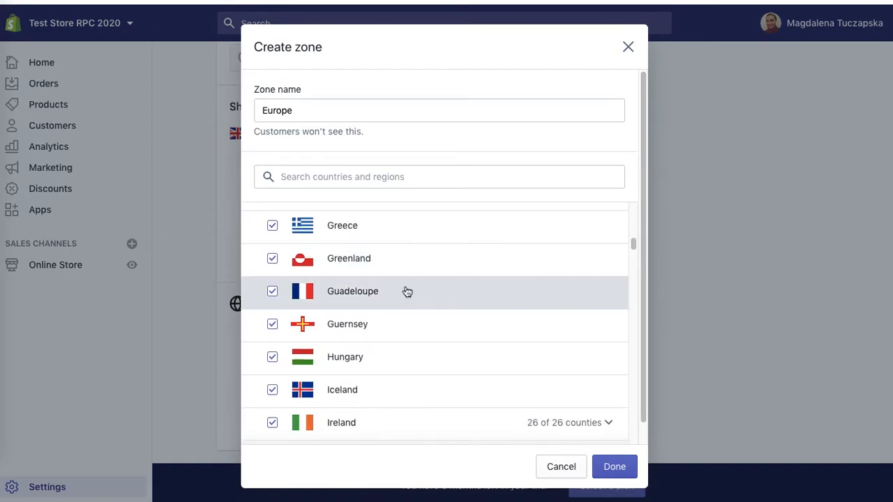
click(272, 328)
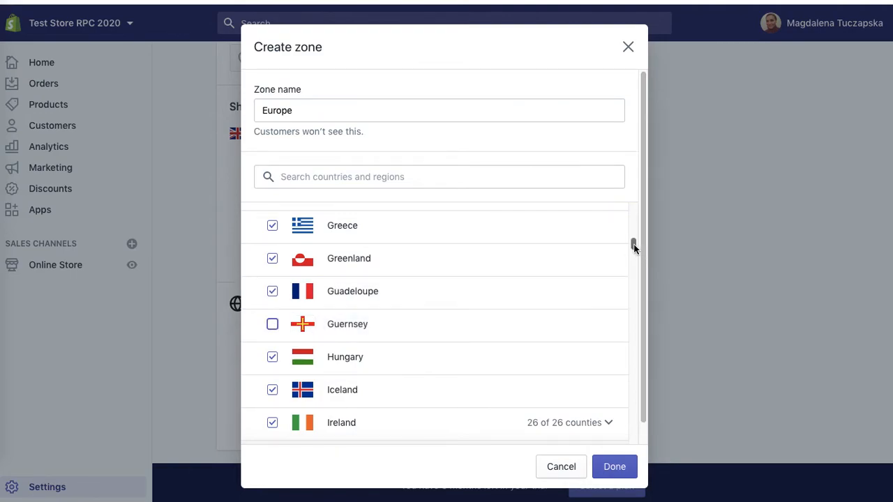
scroll(632, 251, down, 10)
scroll(632, 255, down, 8)
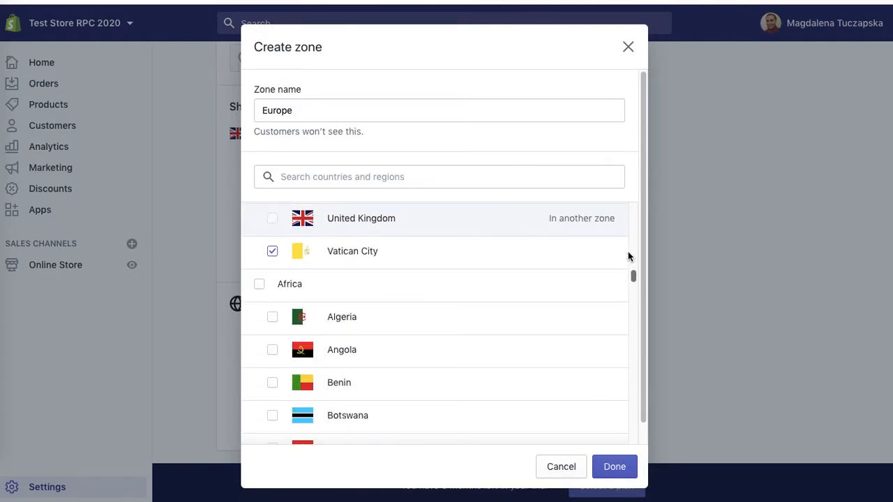
click(617, 469)
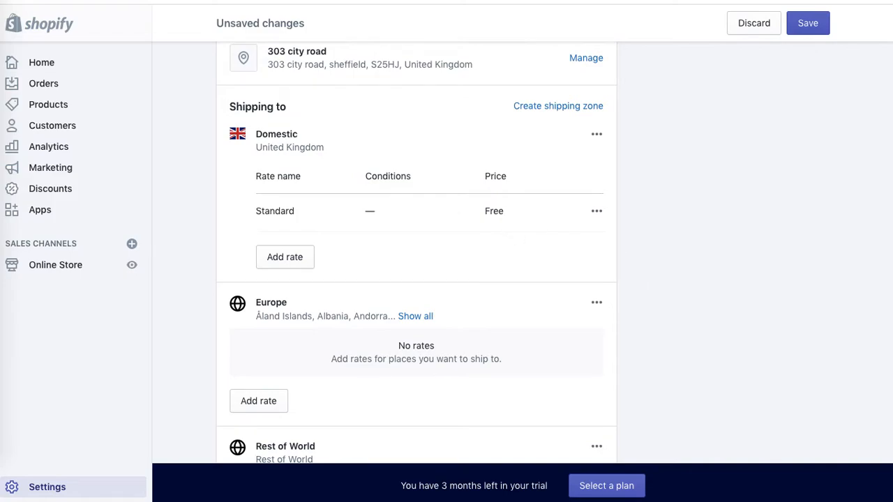
Start a new rate for the Domestic zone, check the carrier-calculated option, and return to setting up your own rates.
scroll(883, 323, down, 3)
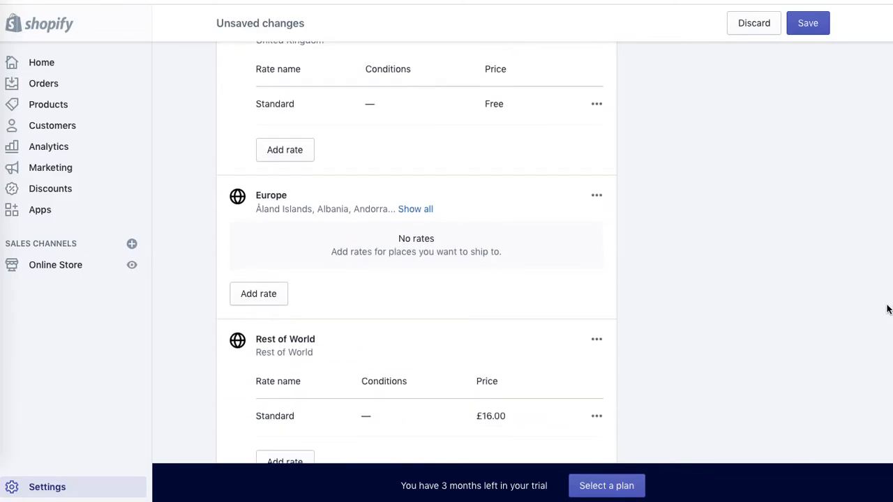
scroll(882, 324, up, 3)
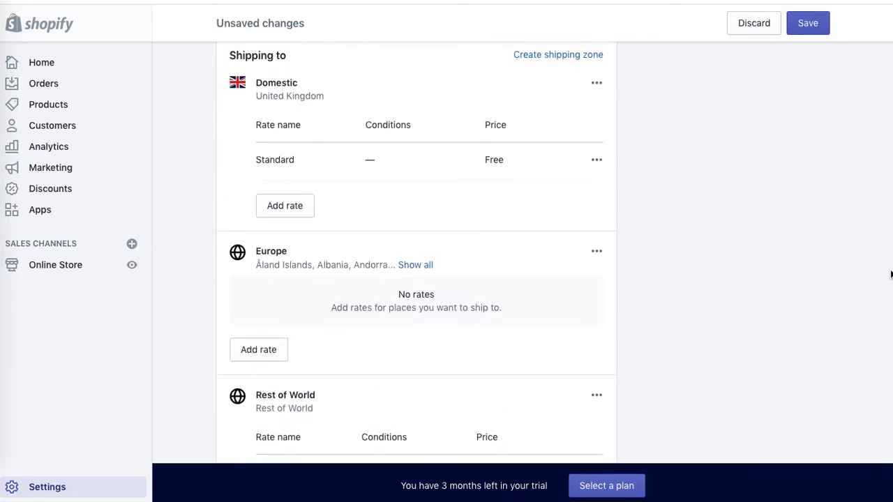
scroll(417, 254, up, 1)
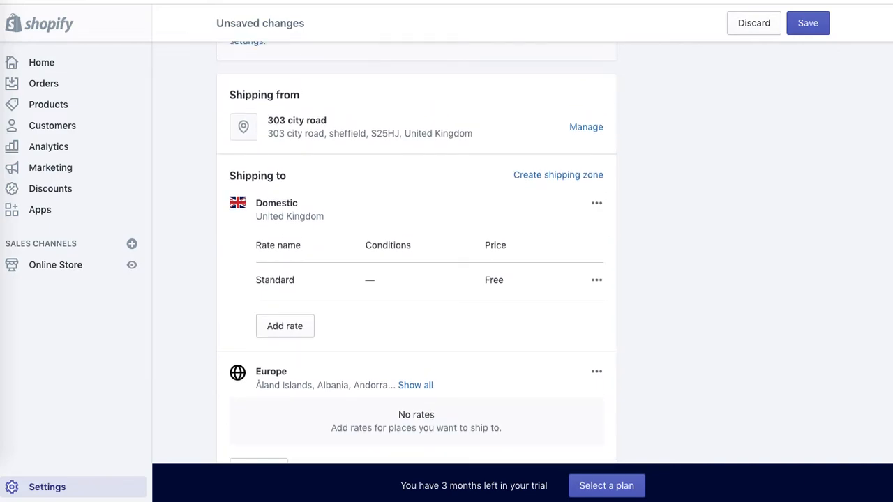
scroll(417, 252, down, 1)
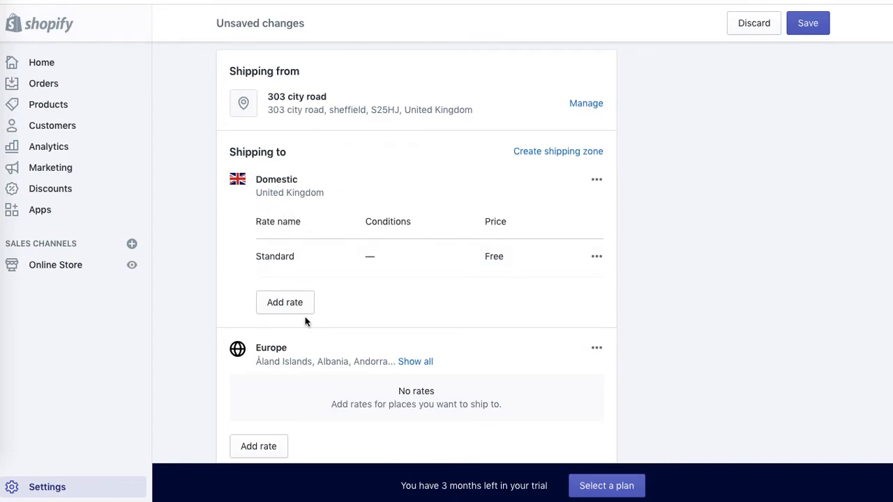
click(283, 306)
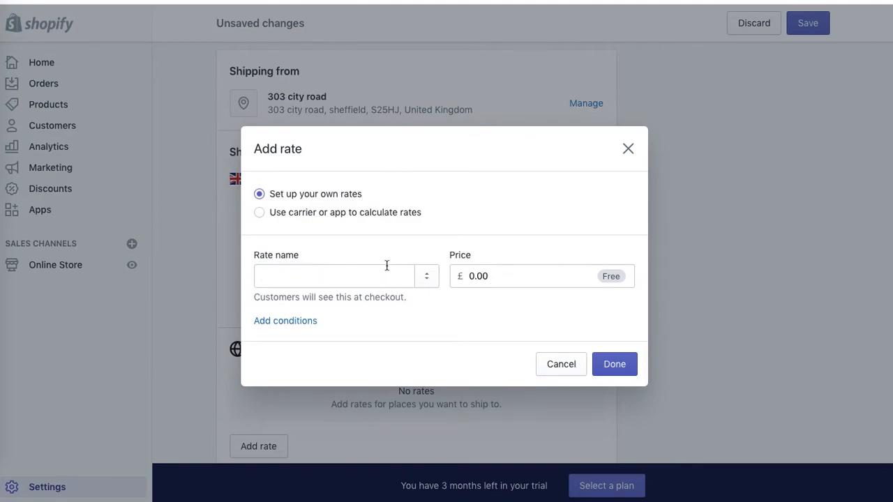
click(260, 213)
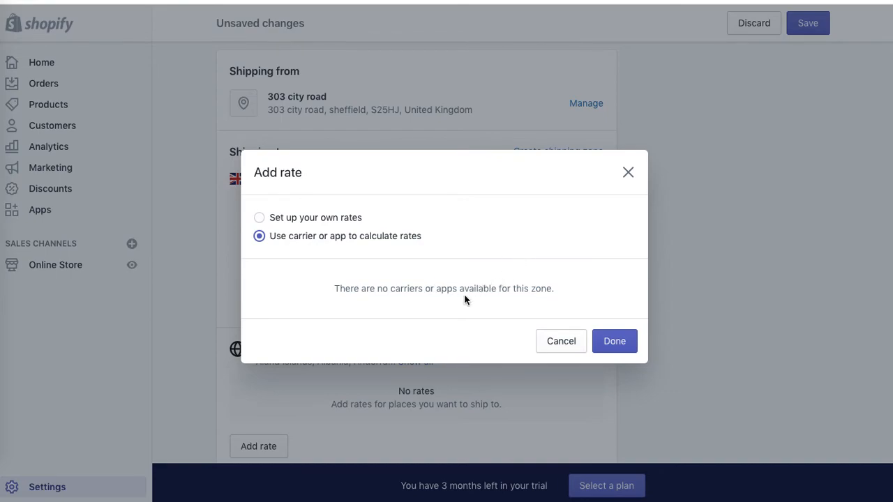
click(260, 218)
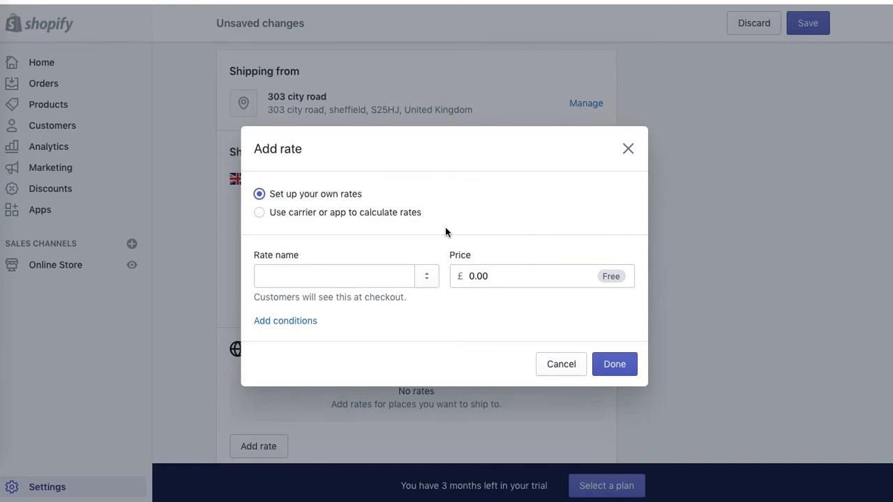
Name the new Domestic rate Standard Shipping and set its price to £5.00.
click(340, 278)
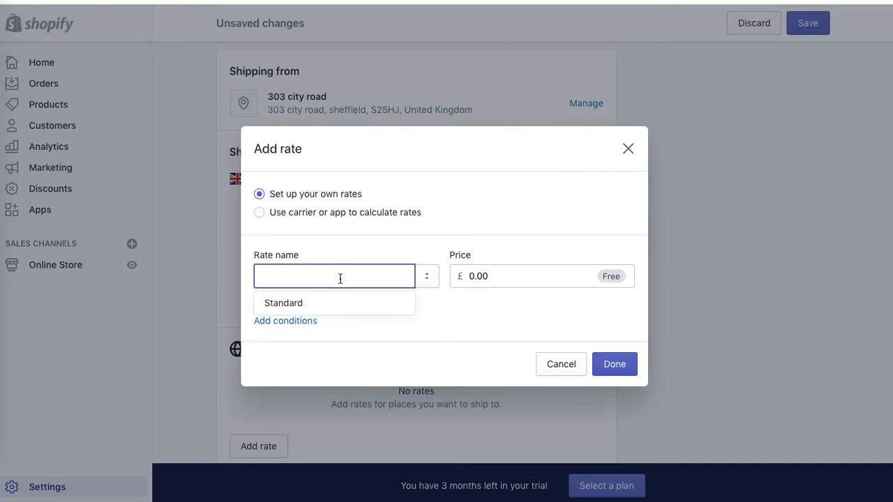
text(Stand)
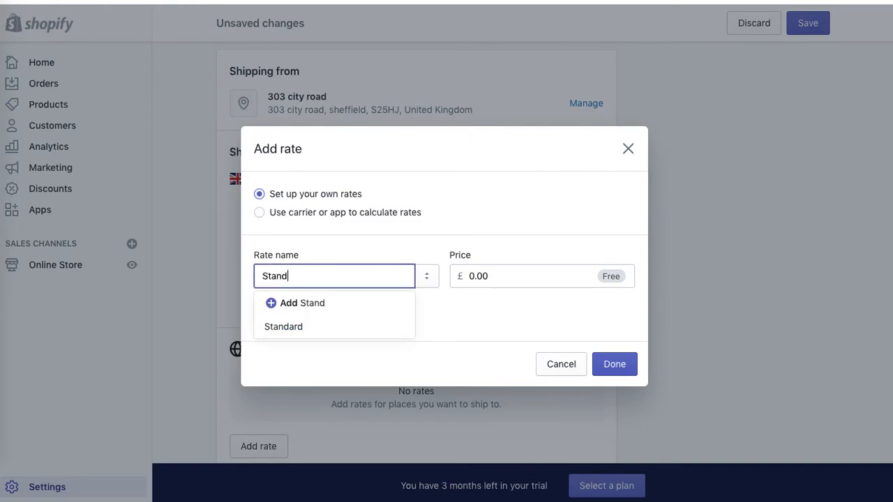
text(ard Shipping)
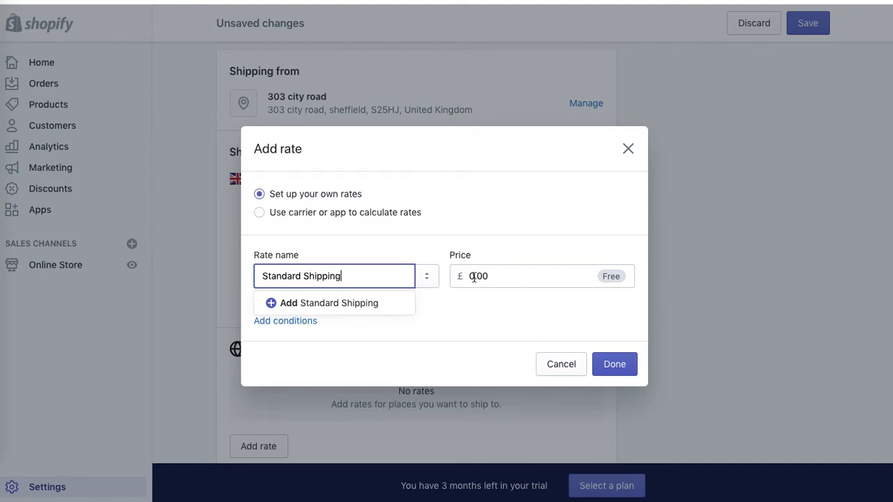
click(474, 278)
key(BackSpace)
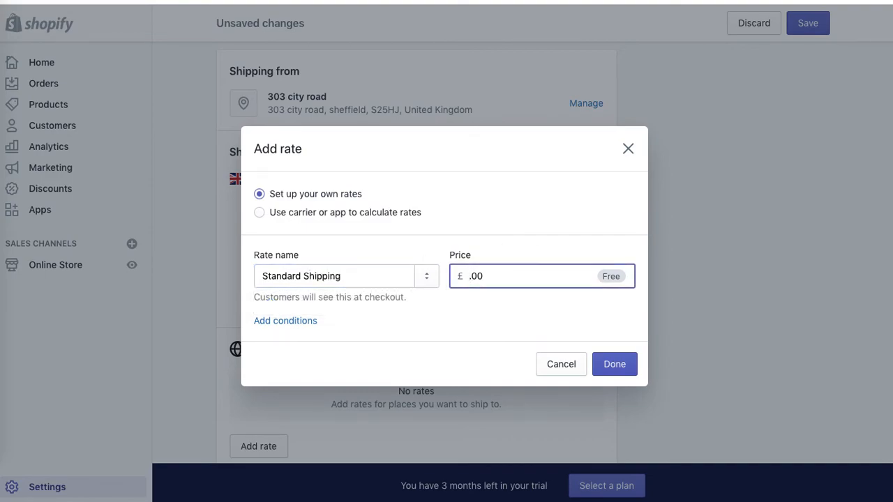
text(5)
click(586, 234)
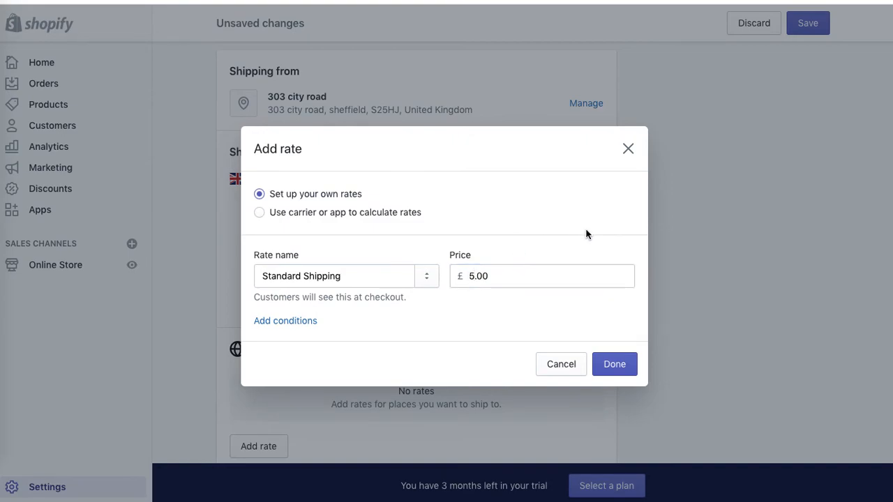
Add an order-price condition with a minimum of £0.00 and a maximum of £25.00, and finish the rate.
click(284, 322)
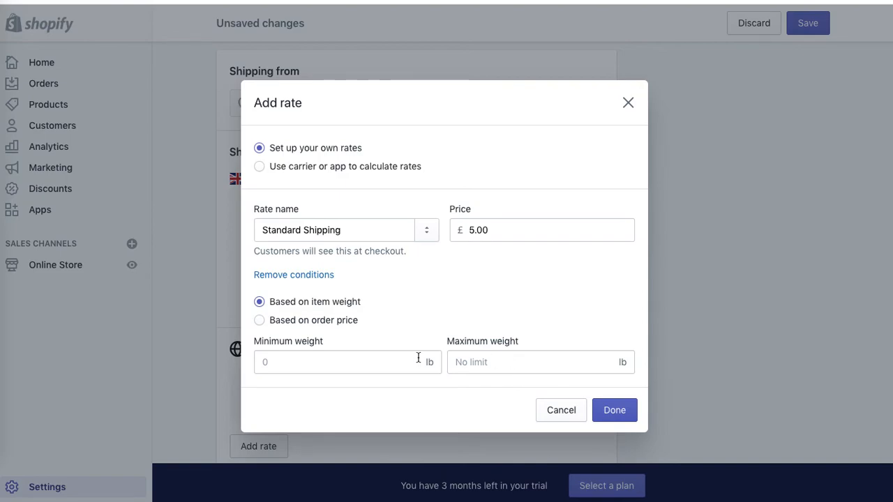
click(319, 322)
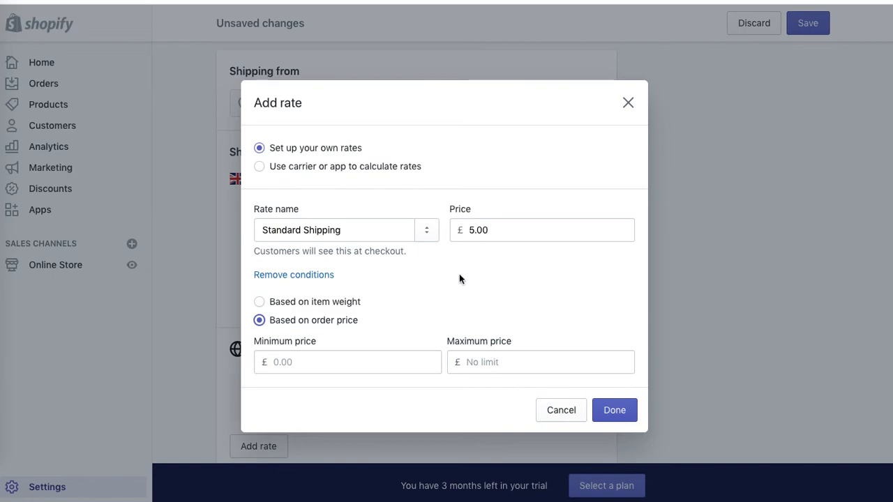
click(495, 360)
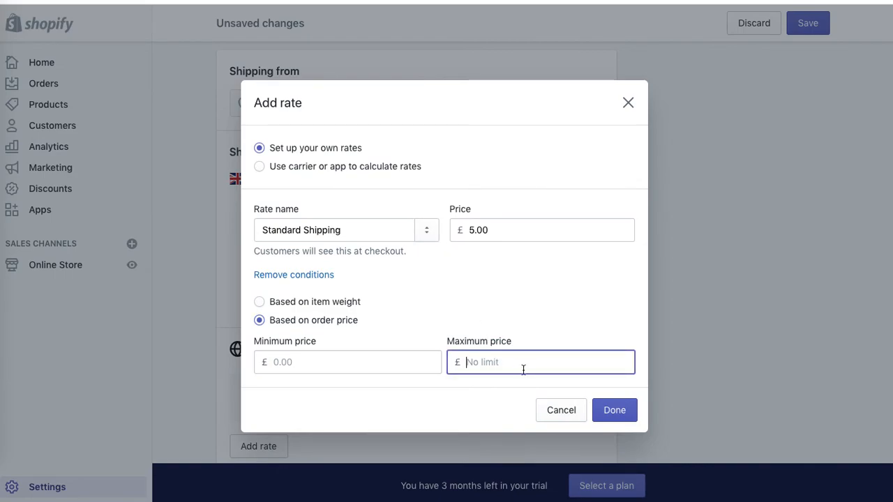
text(25)
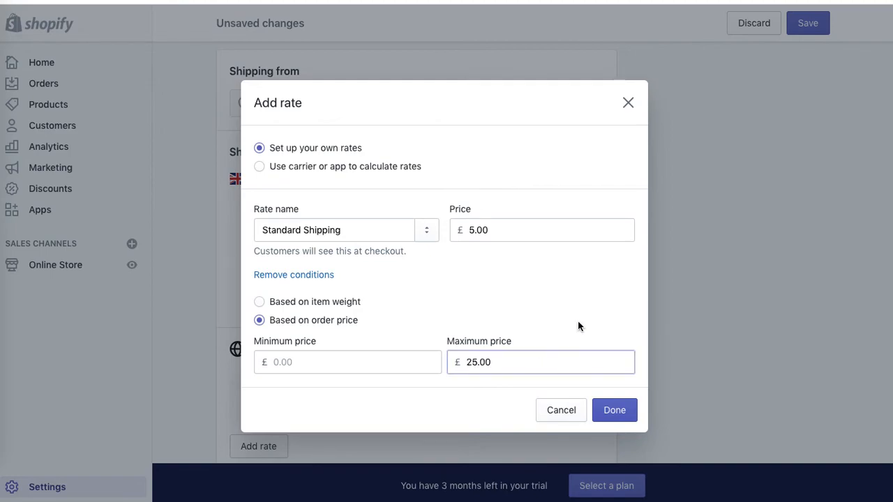
click(327, 365)
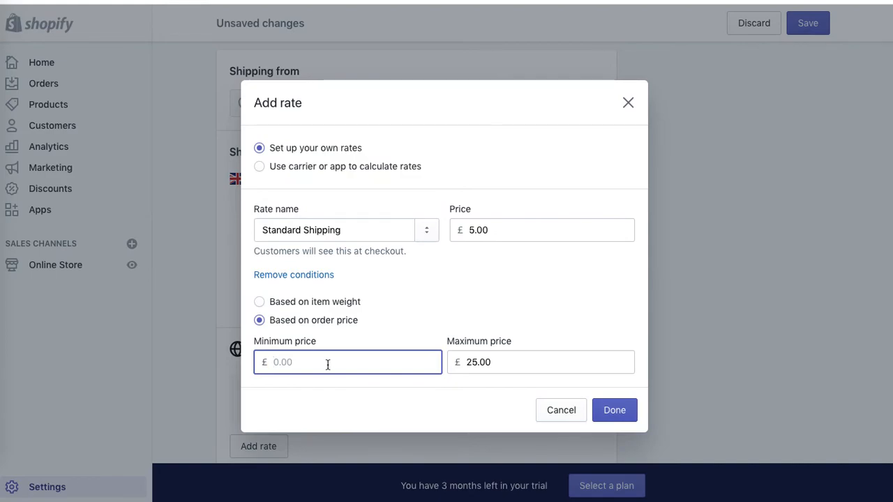
text(0)
click(535, 318)
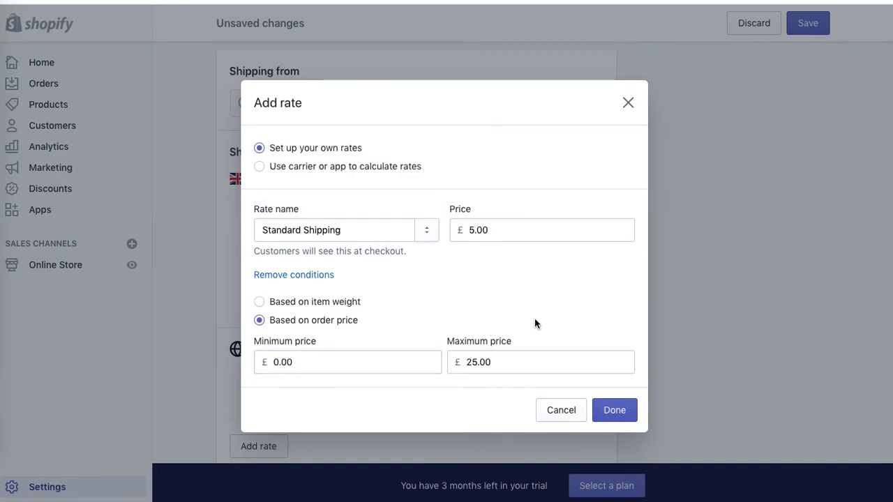
click(615, 411)
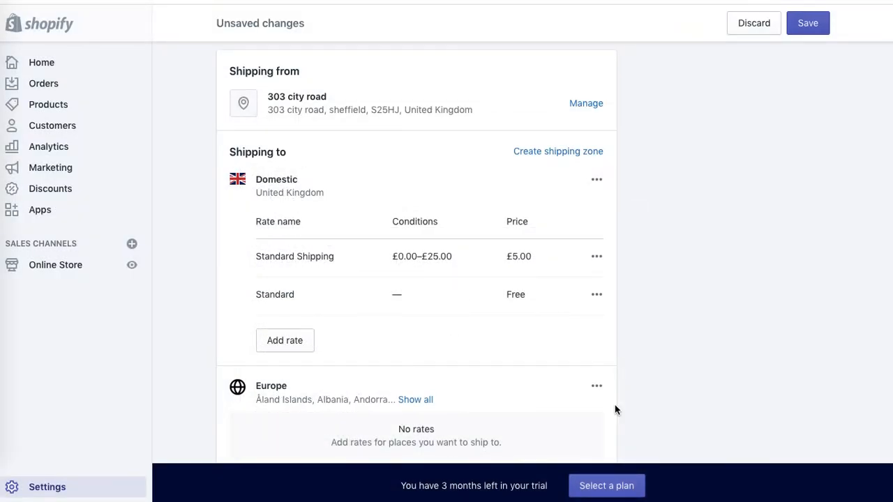
Start another rate for the Domestic zone, name it Standard Shipping Bulk Orders and set its price to £12.00.
click(286, 341)
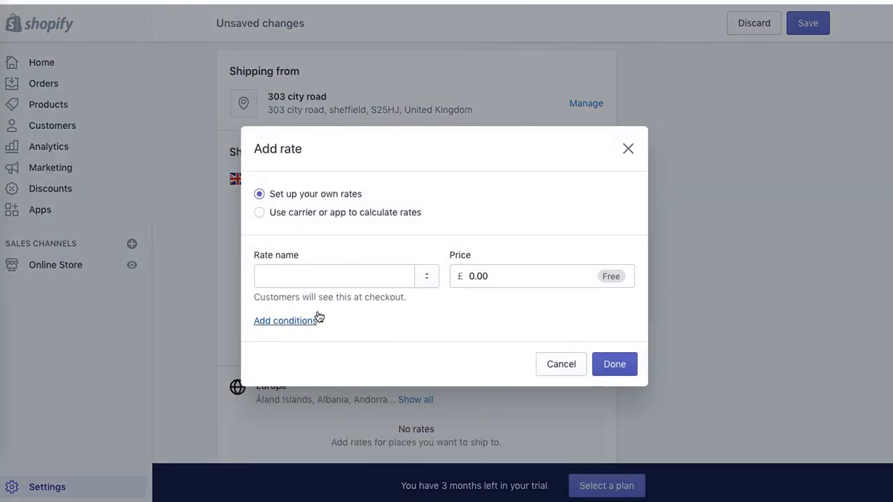
click(334, 274)
text(Standard)
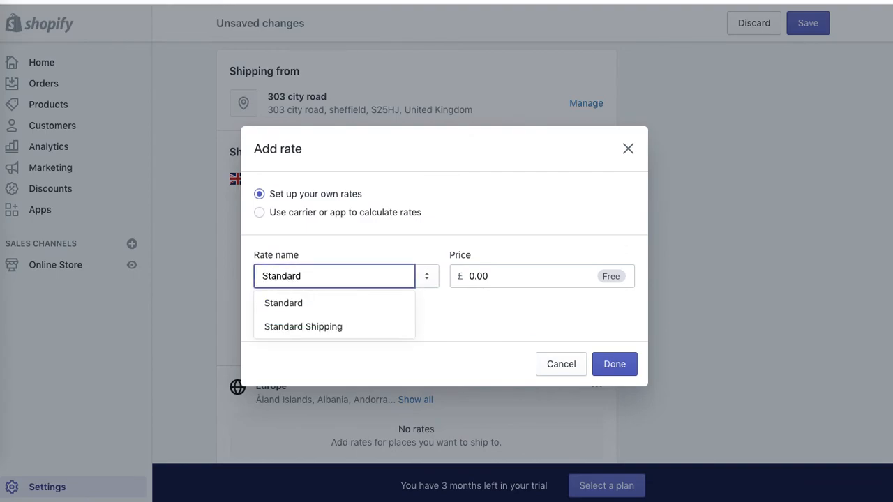
click(325, 327)
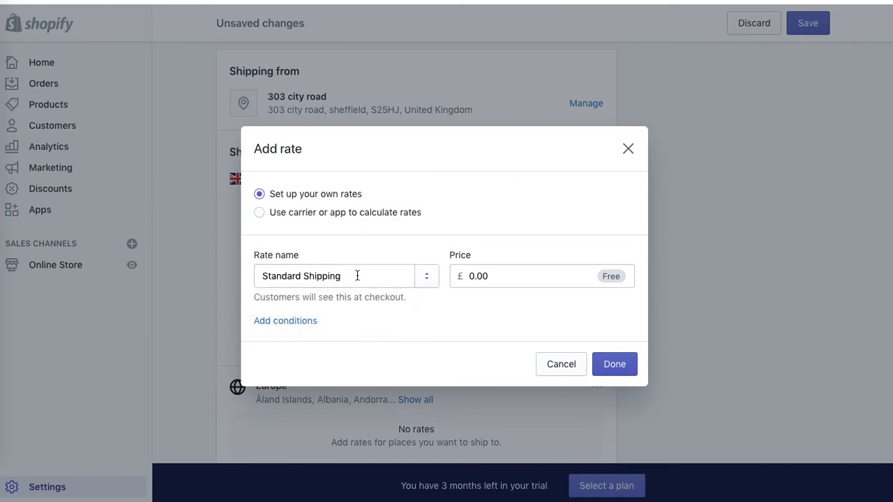
click(368, 274)
text(Bulk Orders)
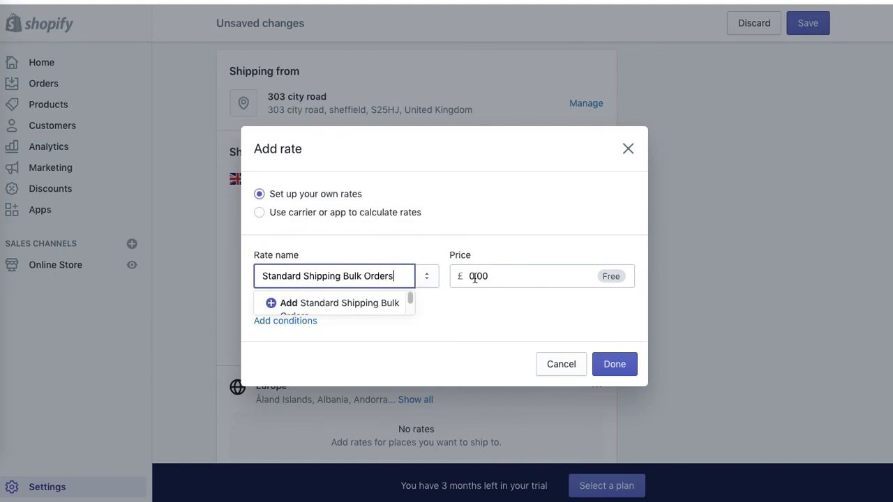
click(474, 277)
key(BackSpace)
text(12)
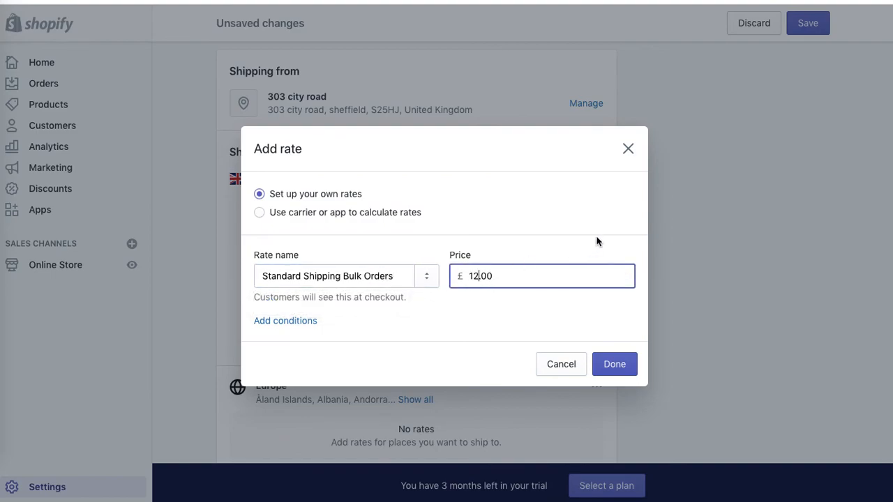
Add an order-price condition with a minimum of £25.01 and no maximum, and finish the rate.
click(310, 321)
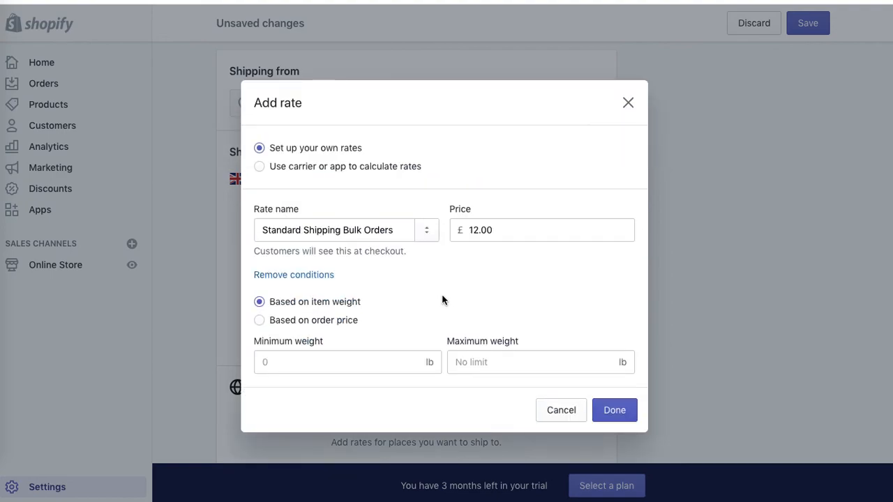
click(259, 320)
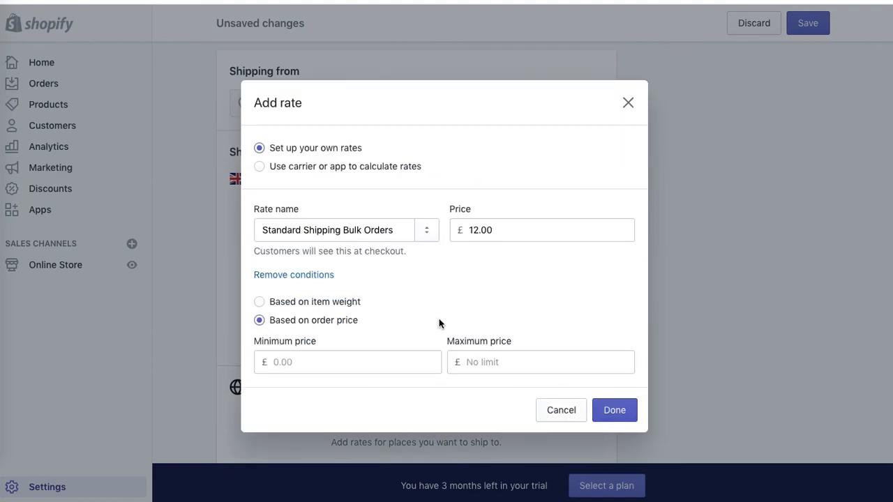
click(343, 362)
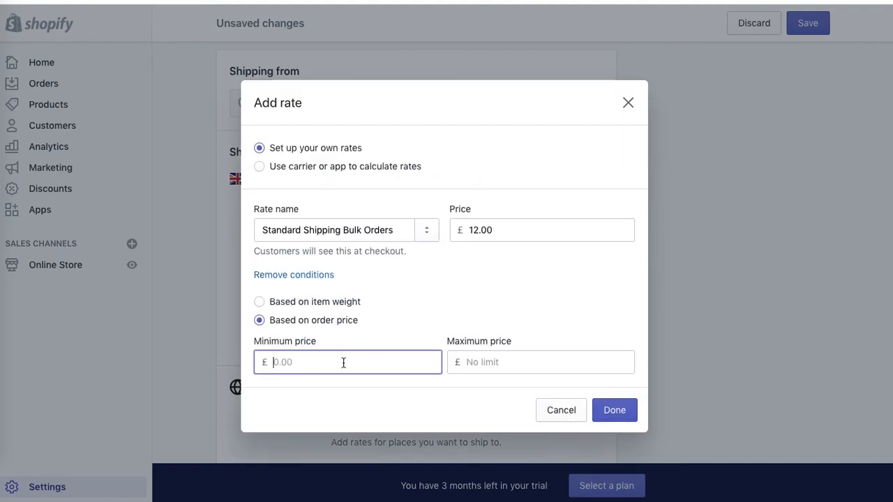
text(25.01)
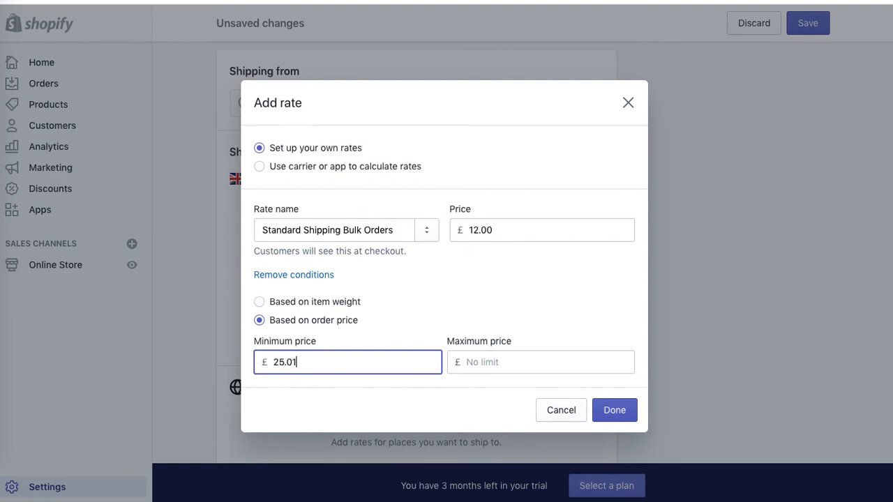
click(522, 367)
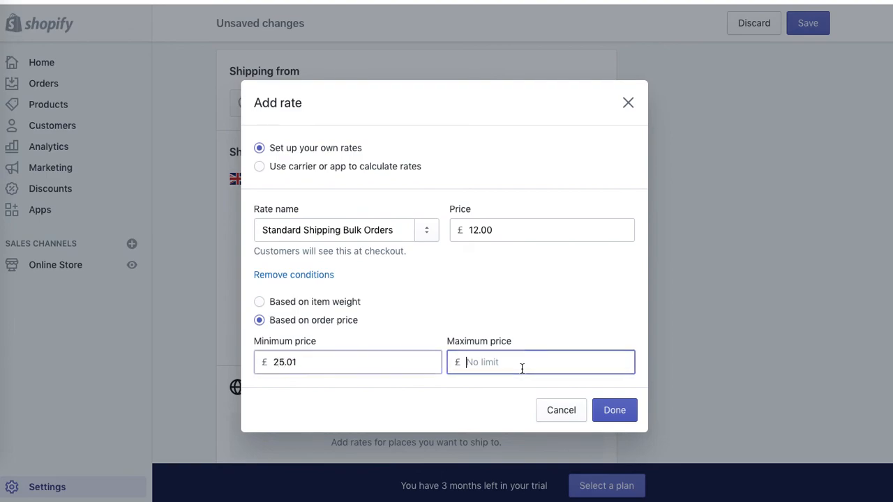
click(615, 411)
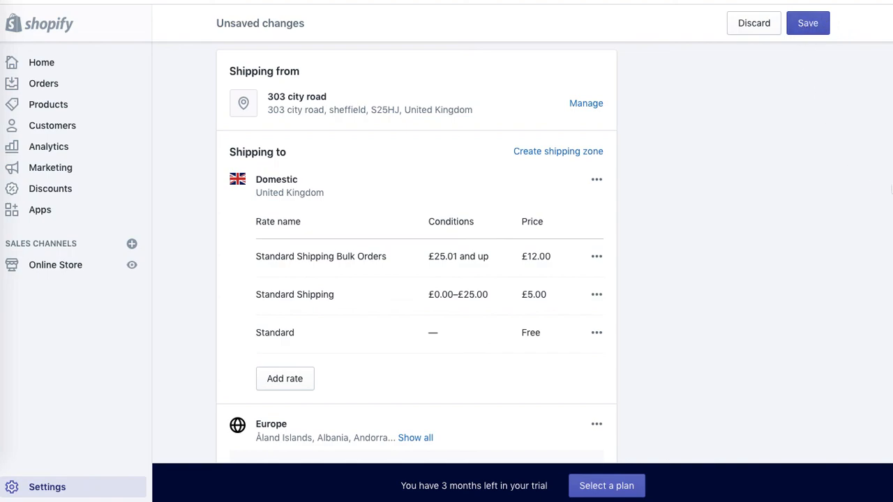
Delete the free Standard rate from the Domestic zone.
scroll(855, 230, down, 3)
click(605, 221)
click(577, 280)
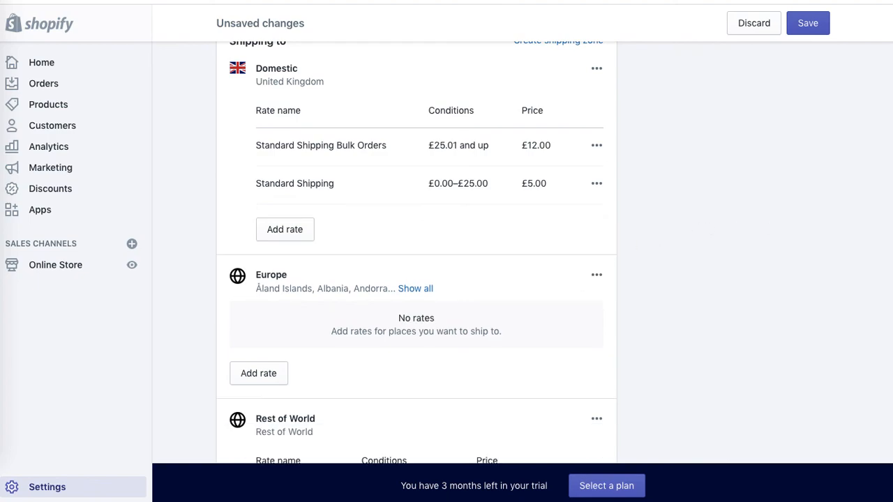
scroll(884, 295, down, 5)
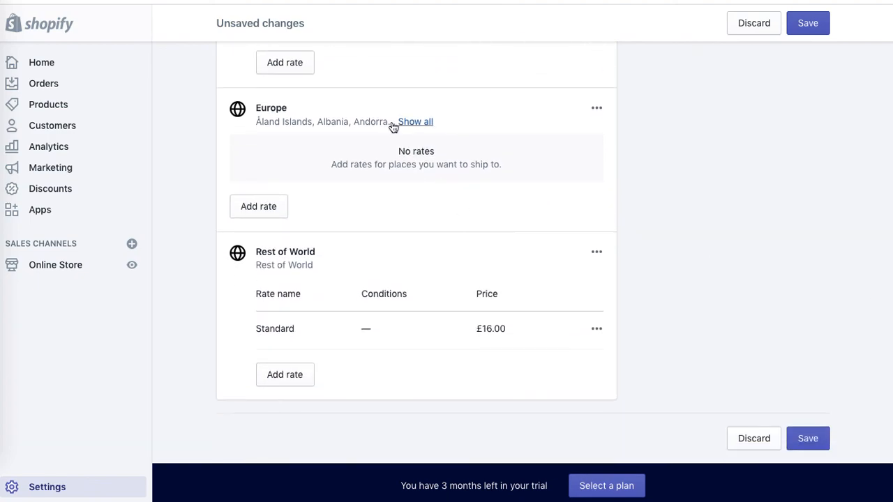